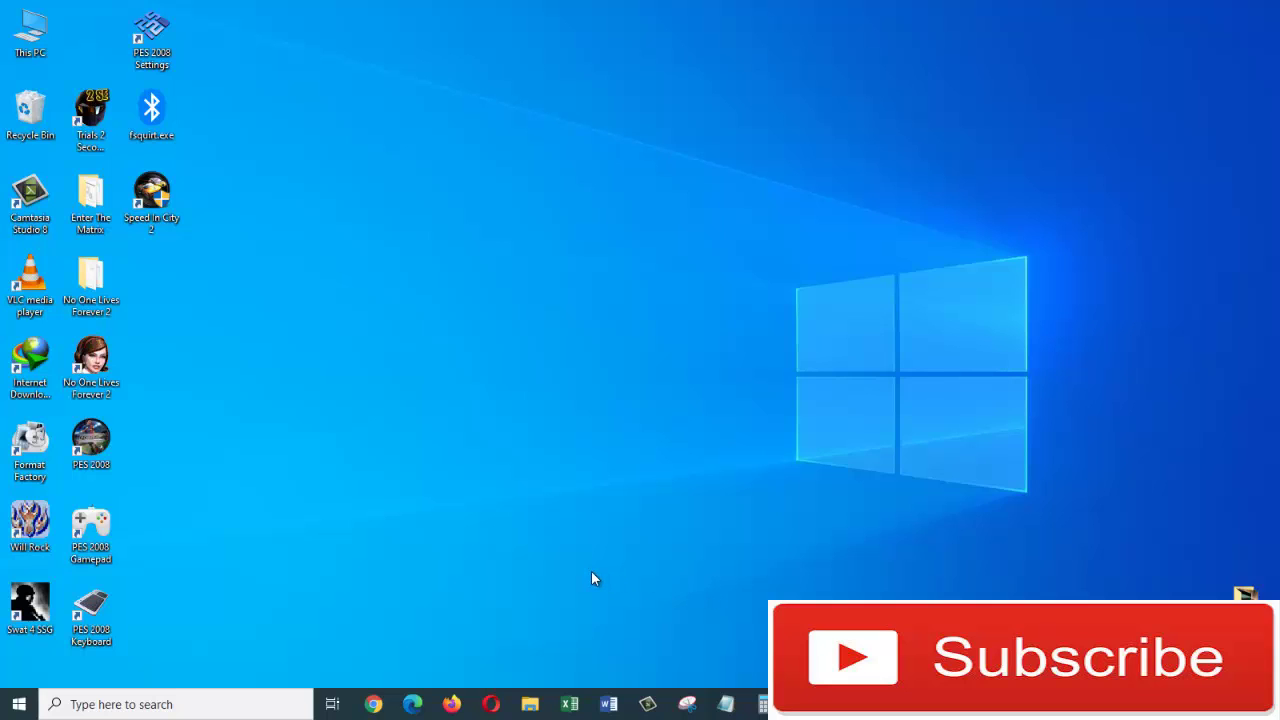
Step: Search Windows for 'user' and open the Your account info settings page
{"action": "left_click", "coordinate": [223, 705]}
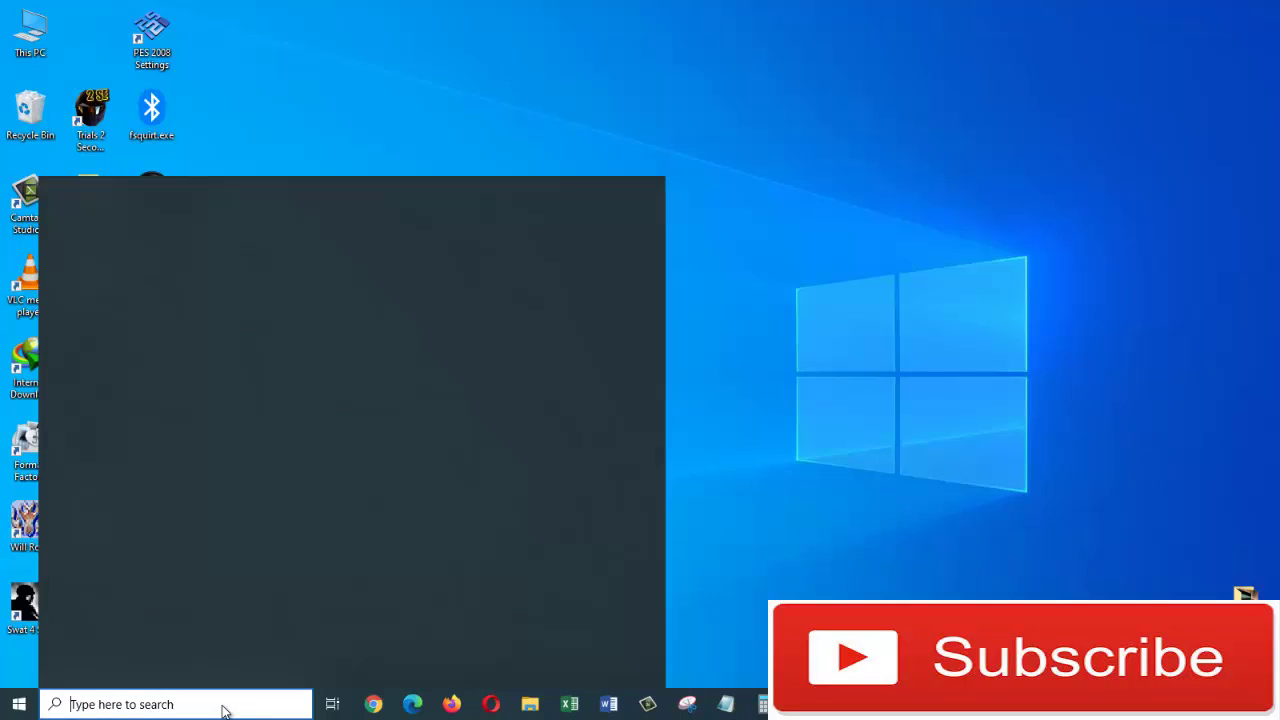
{"action": "type", "text": "user"}
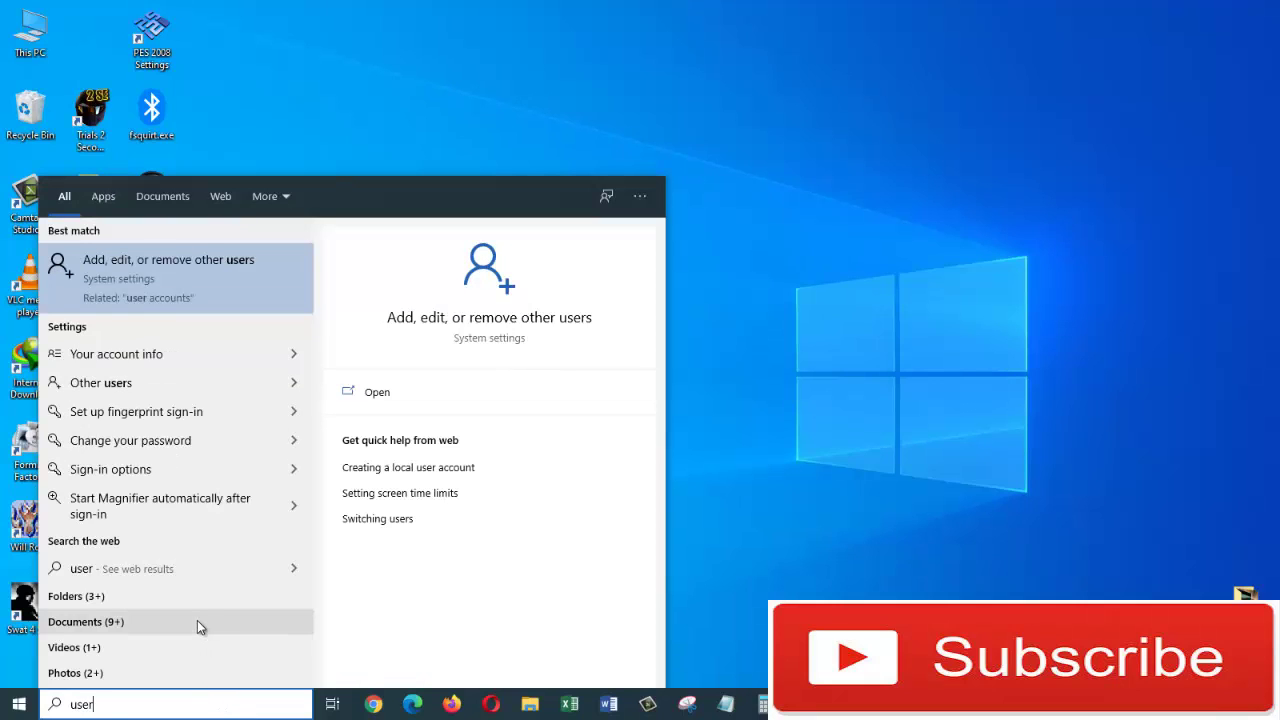
{"action": "left_click", "coordinate": [162, 361]}
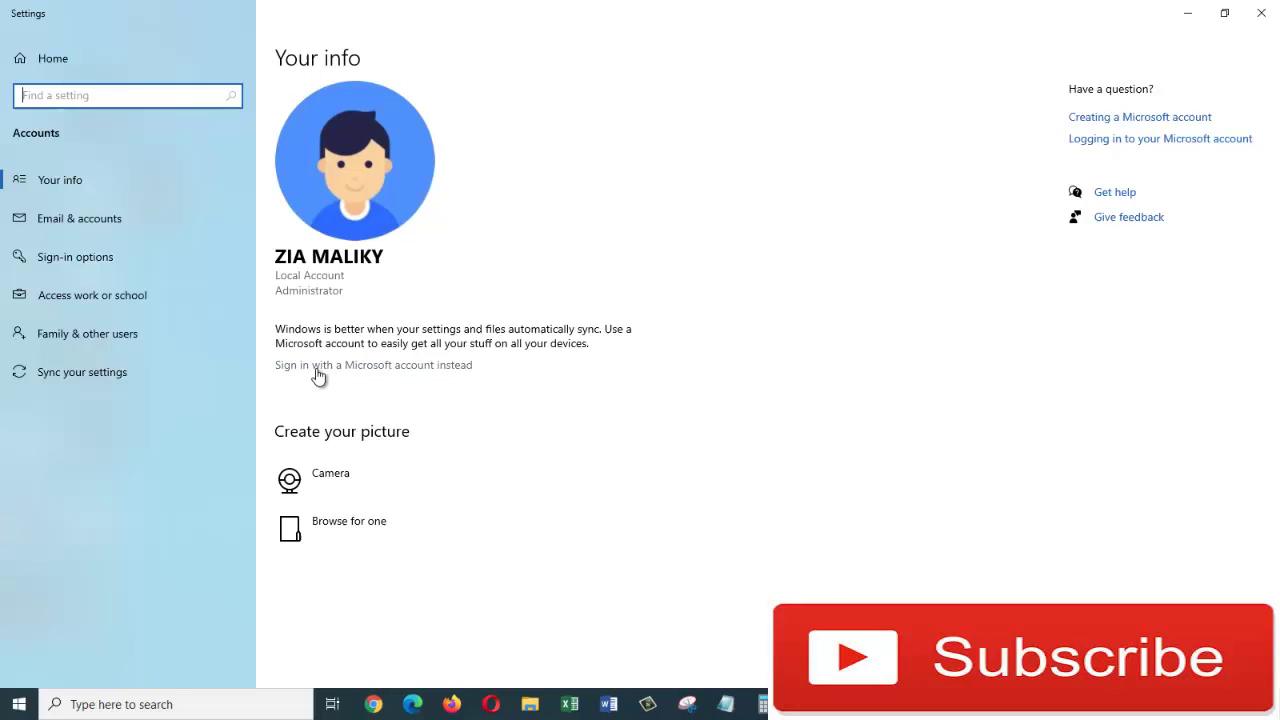
Step: Sign in with the Microsoft account e-mail and password, then submit the current Windows password
{"action": "left_click", "coordinate": [358, 369]}
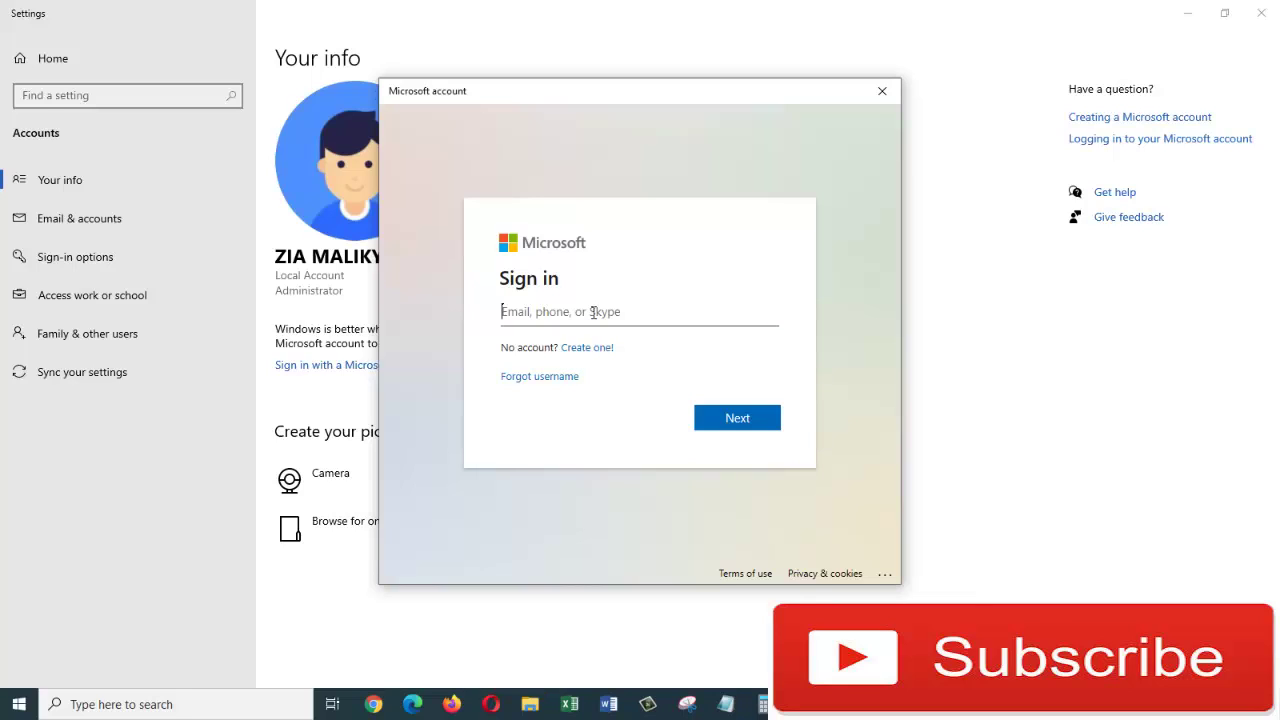
{"action": "key", "text": "ctrl+v"}
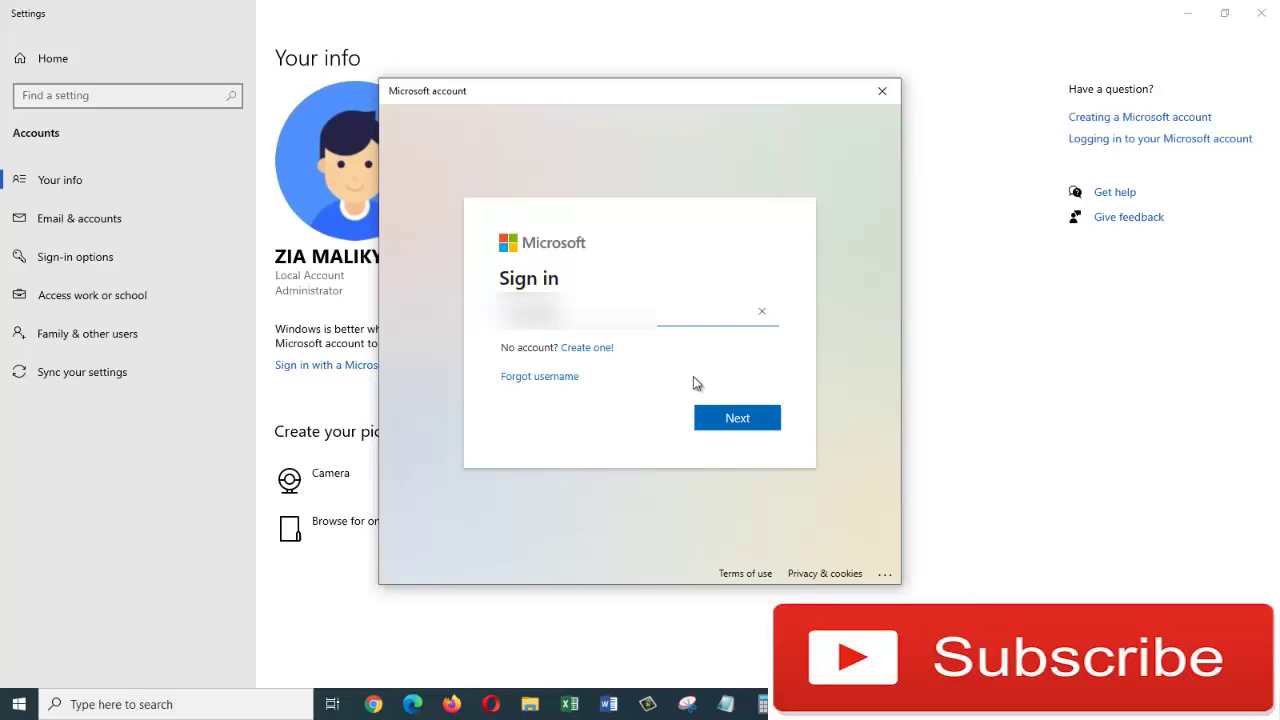
{"action": "left_click", "coordinate": [727, 418]}
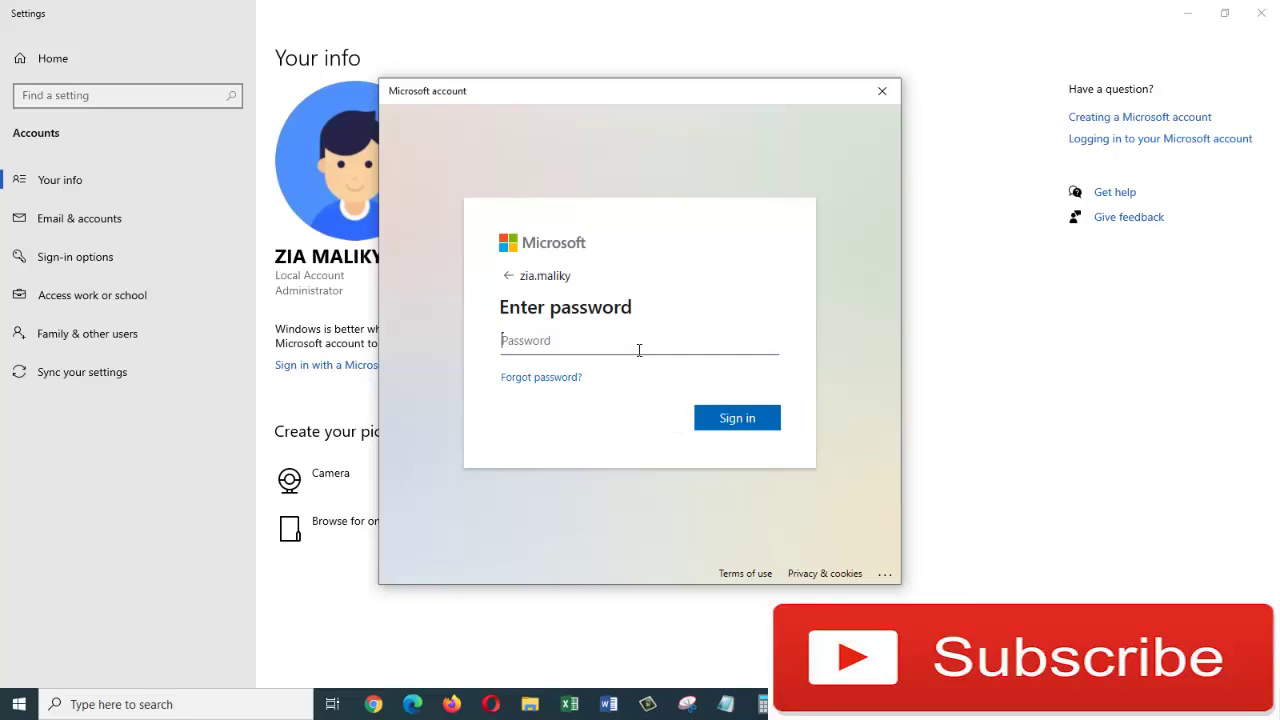
{"action": "key", "text": "ctrl+v"}
{"action": "left_click", "coordinate": [765, 428]}
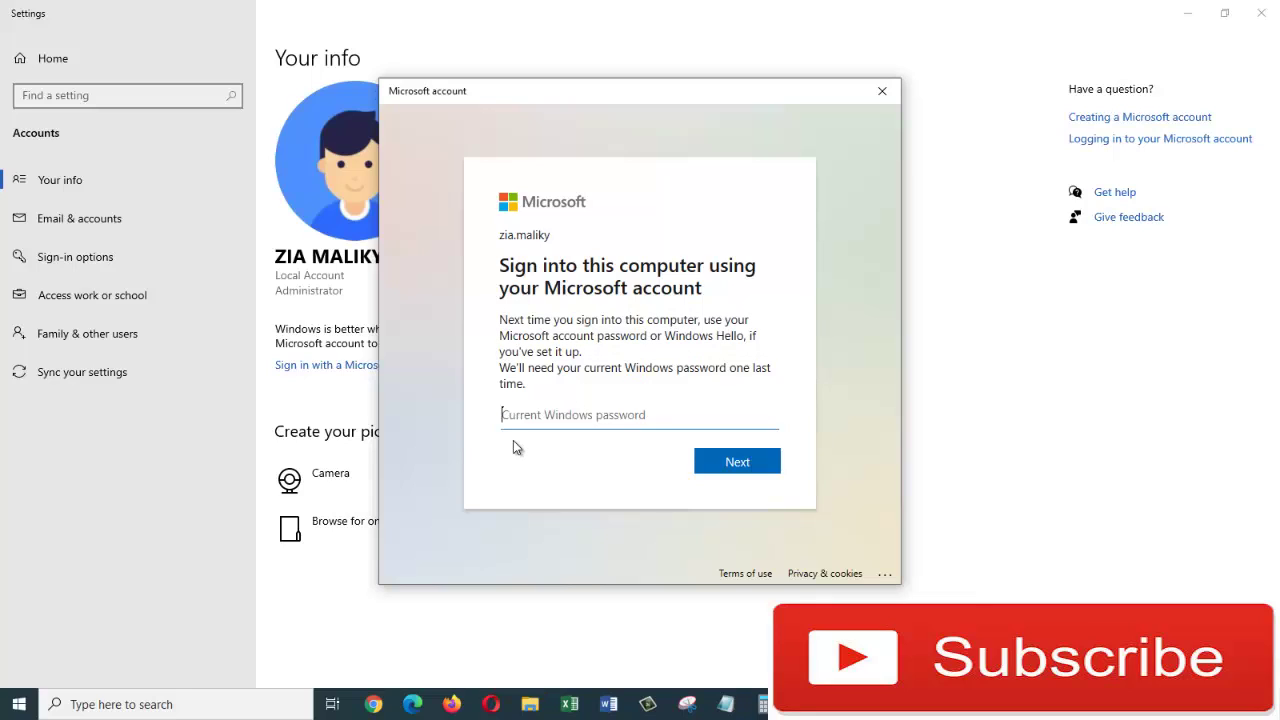
{"action": "key", "text": "ctrl+v"}
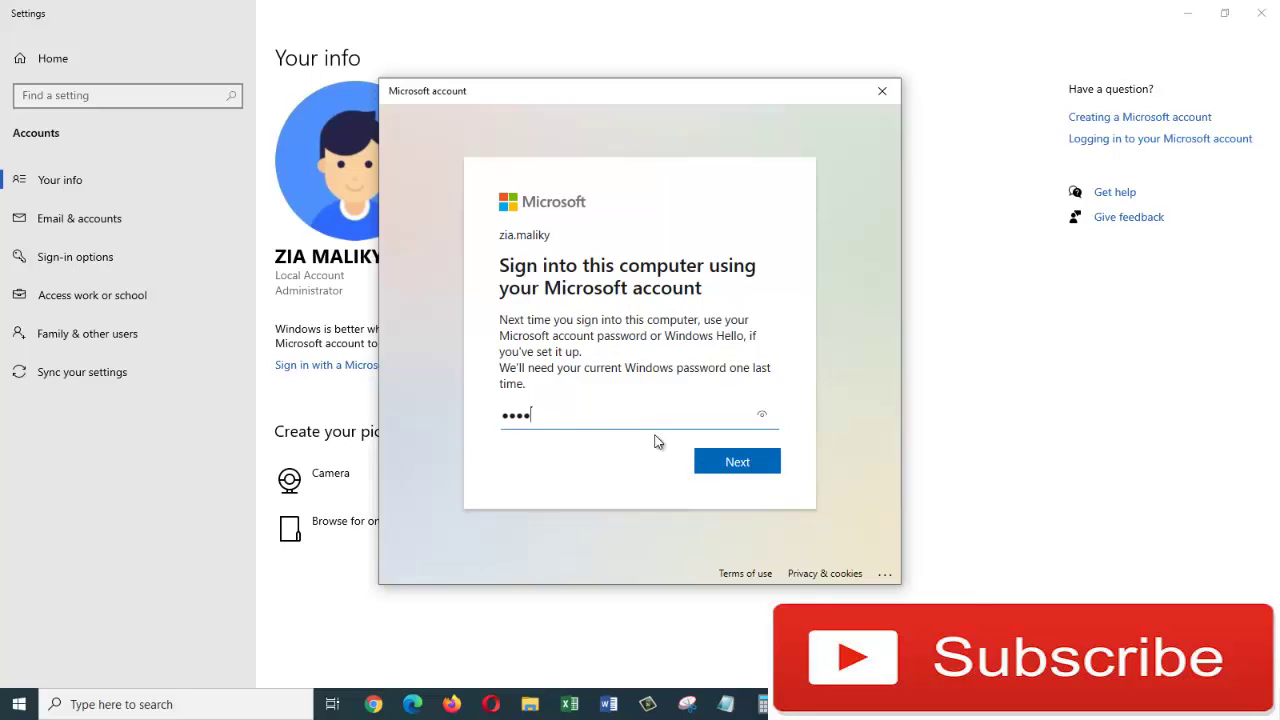
{"action": "left_click", "coordinate": [728, 470]}
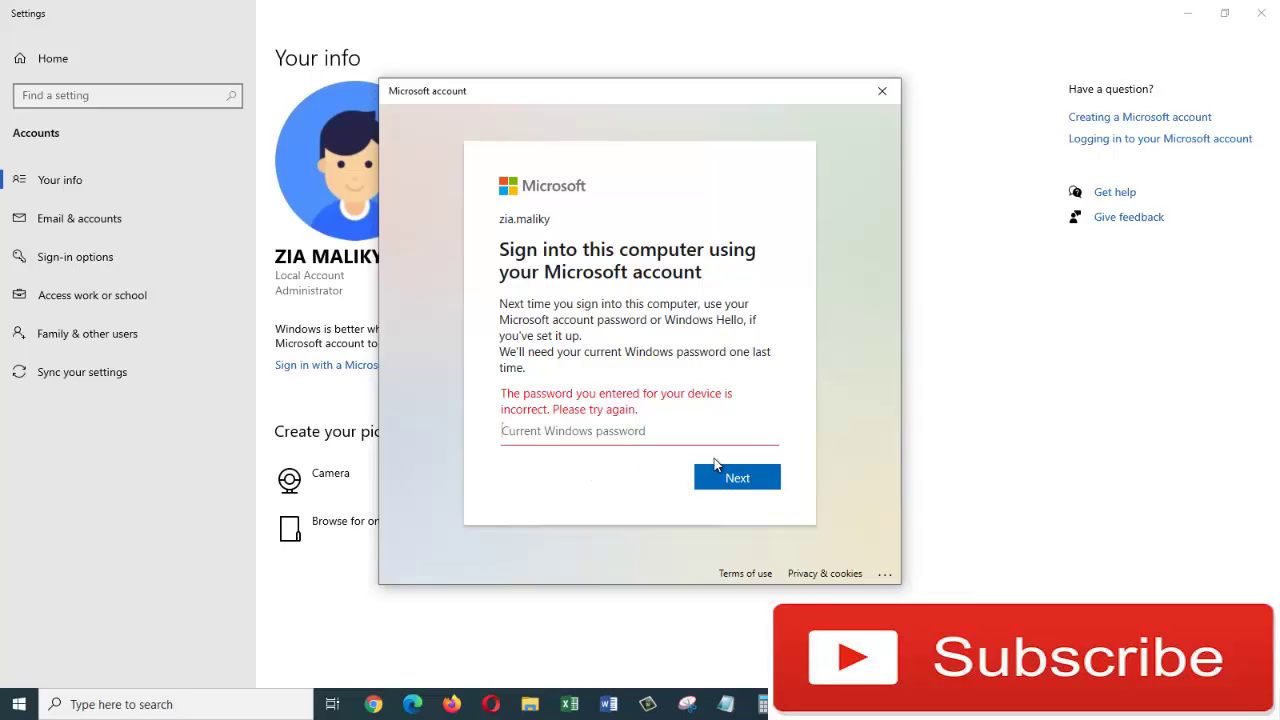
Step: Resubmit the current Windows password and continue to PIN setup, keeping the PIN digits-only
{"action": "left_click", "coordinate": [730, 478]}
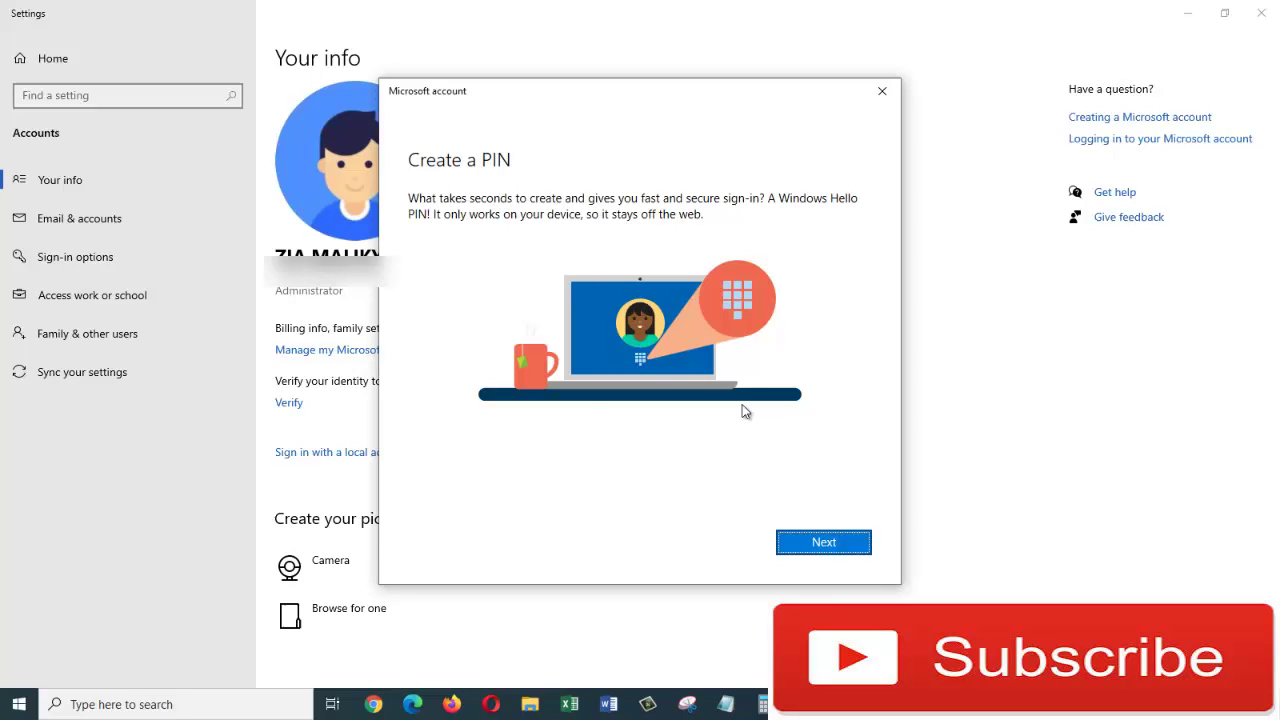
{"action": "key", "text": "Return"}
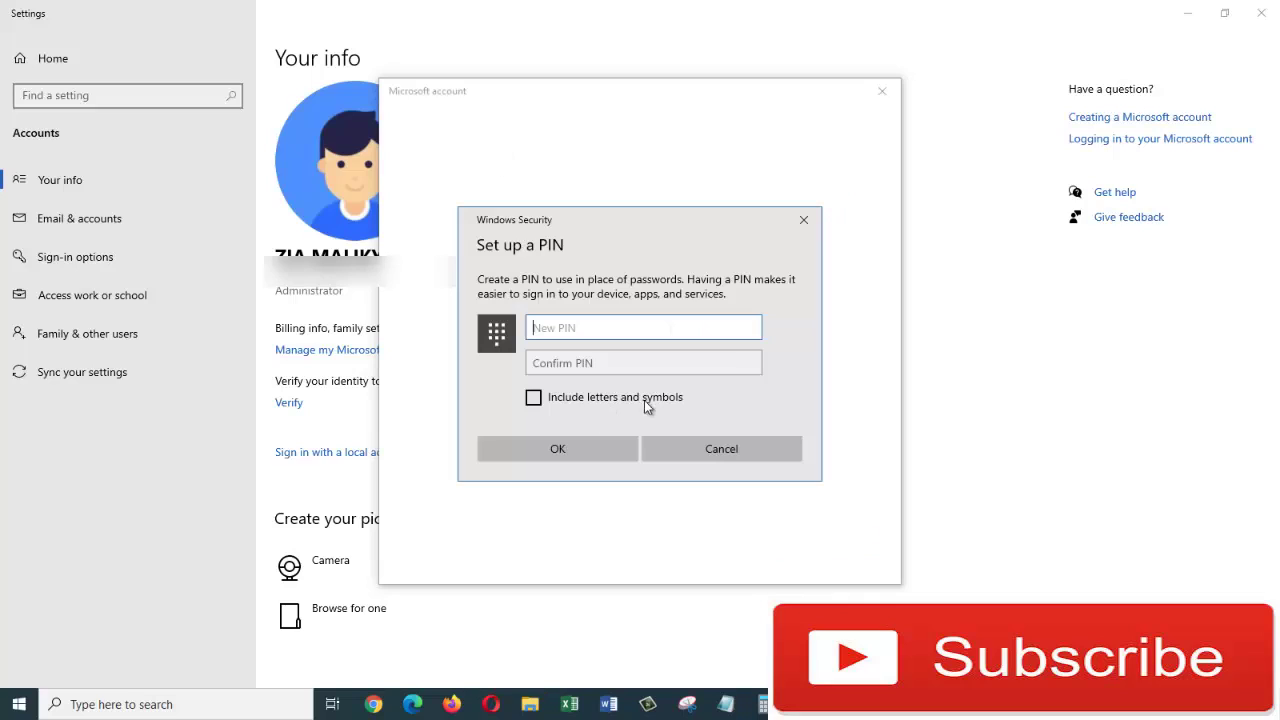
{"action": "left_click", "coordinate": [534, 400]}
{"action": "left_click", "coordinate": [534, 400]}
Step: Enter and confirm a four-digit PIN, then save it to finish linking the account
{"action": "left_click", "coordinate": [616, 316]}
{"action": "type", "text": "1234"}
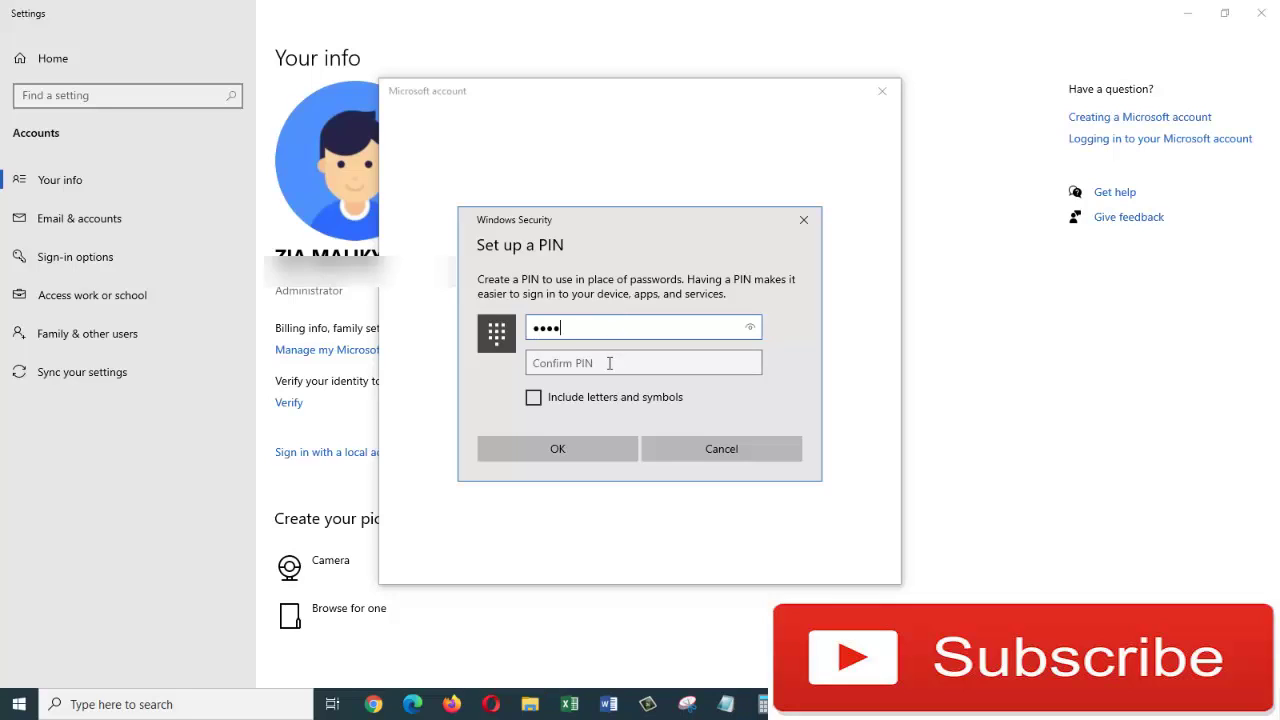
{"action": "left_click", "coordinate": [609, 363]}
{"action": "type", "text": "1234"}
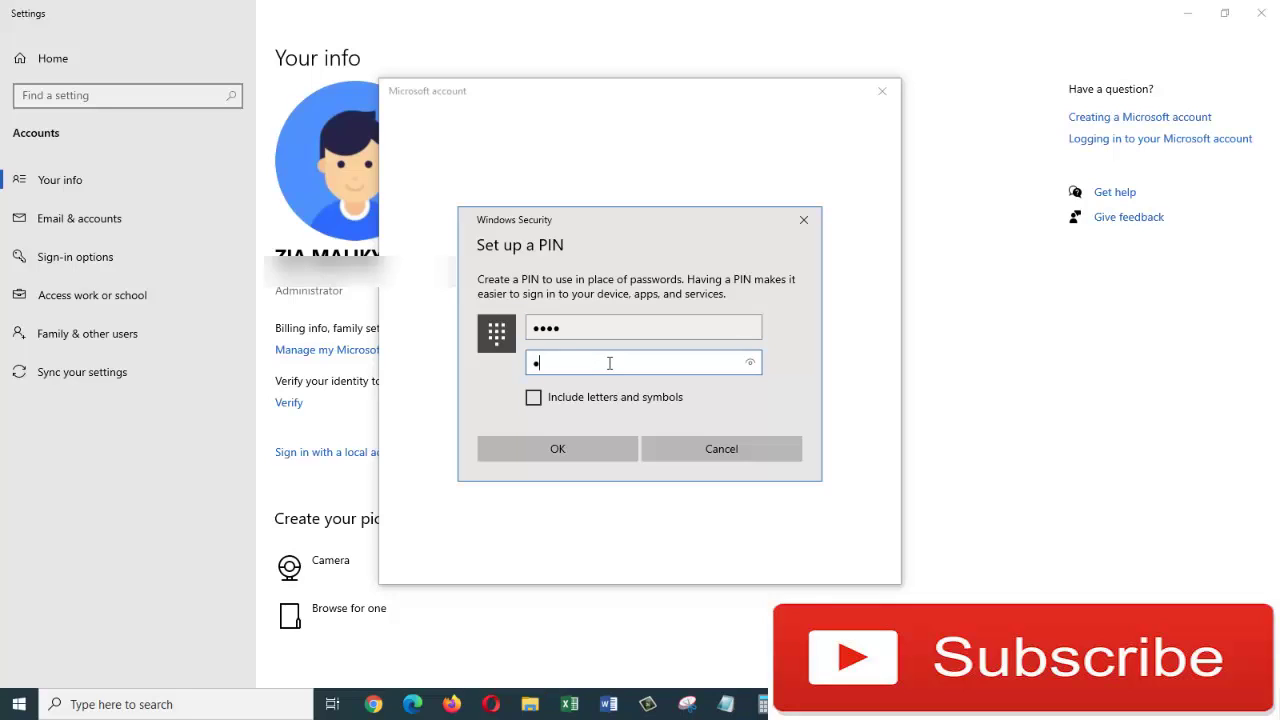
{"action": "left_click", "coordinate": [598, 446]}
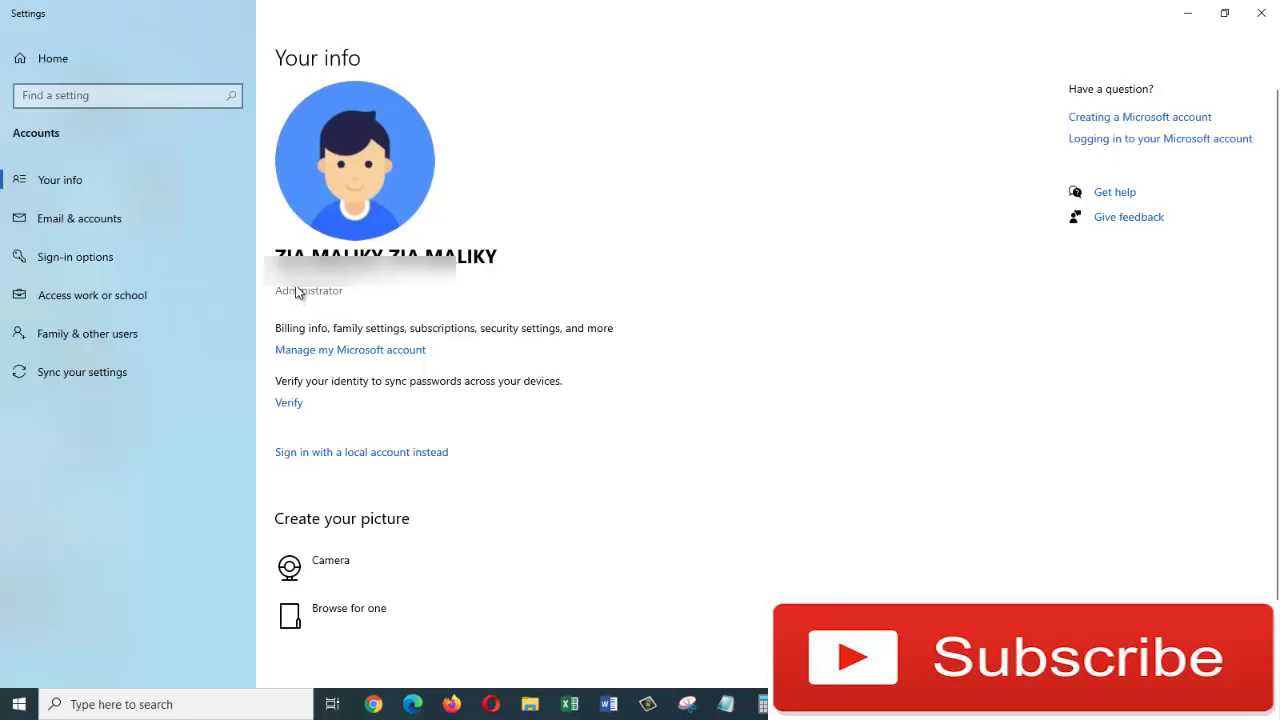
Step: Close Settings, check the signed-in user on the Start menu's left rail, and return to the desktop
{"action": "left_click", "coordinate": [1274, 13]}
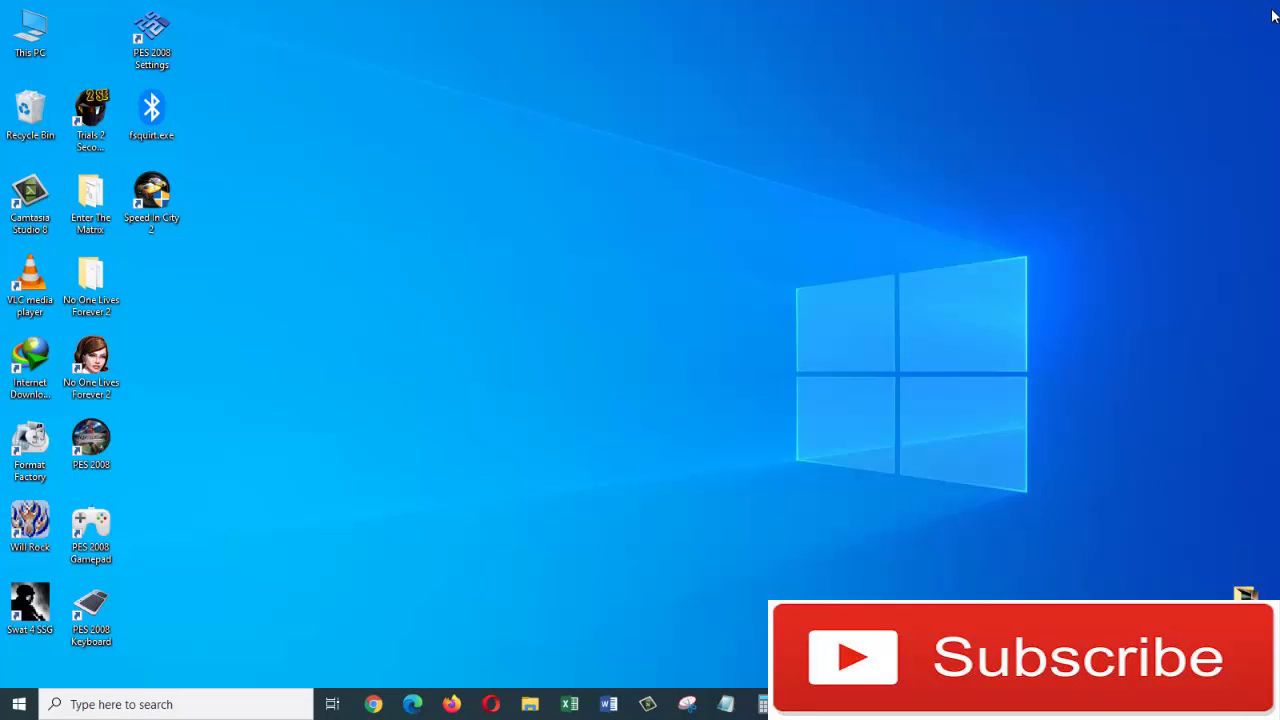
{"action": "left_click", "coordinate": [20, 706]}
{"action": "mouse_move", "coordinate": [14, 553]}
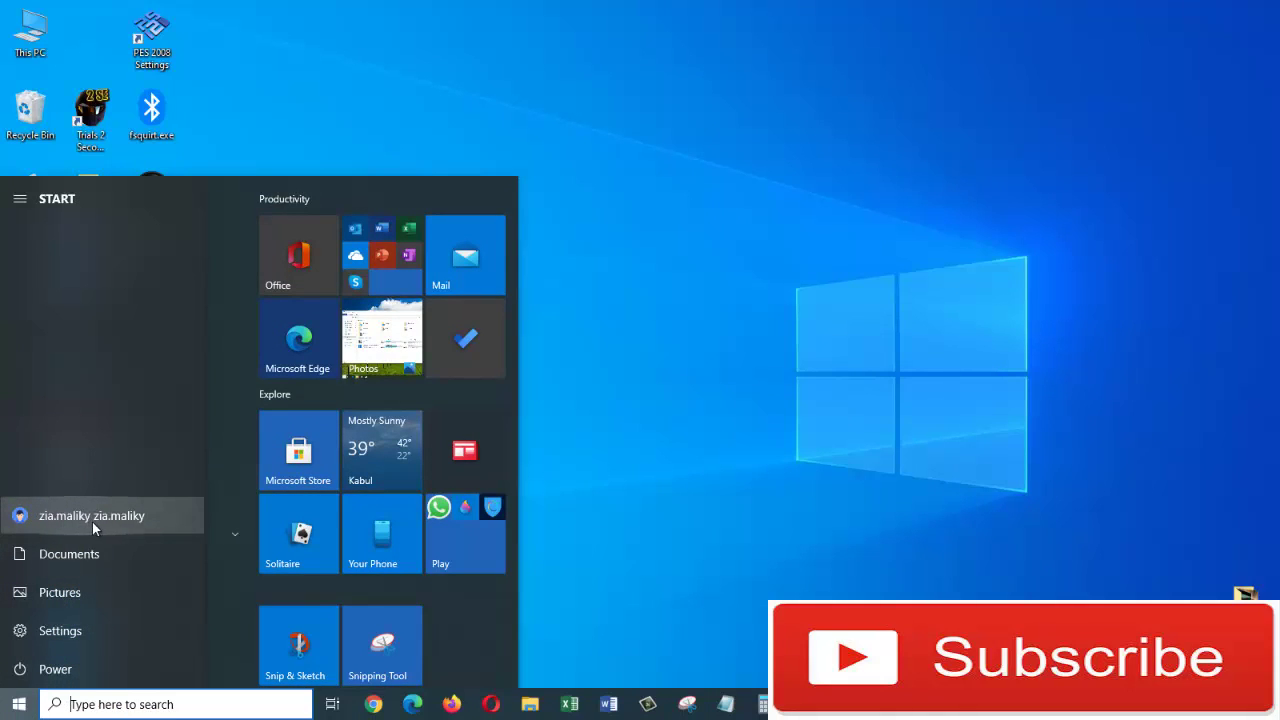
{"action": "left_click", "coordinate": [764, 538]}
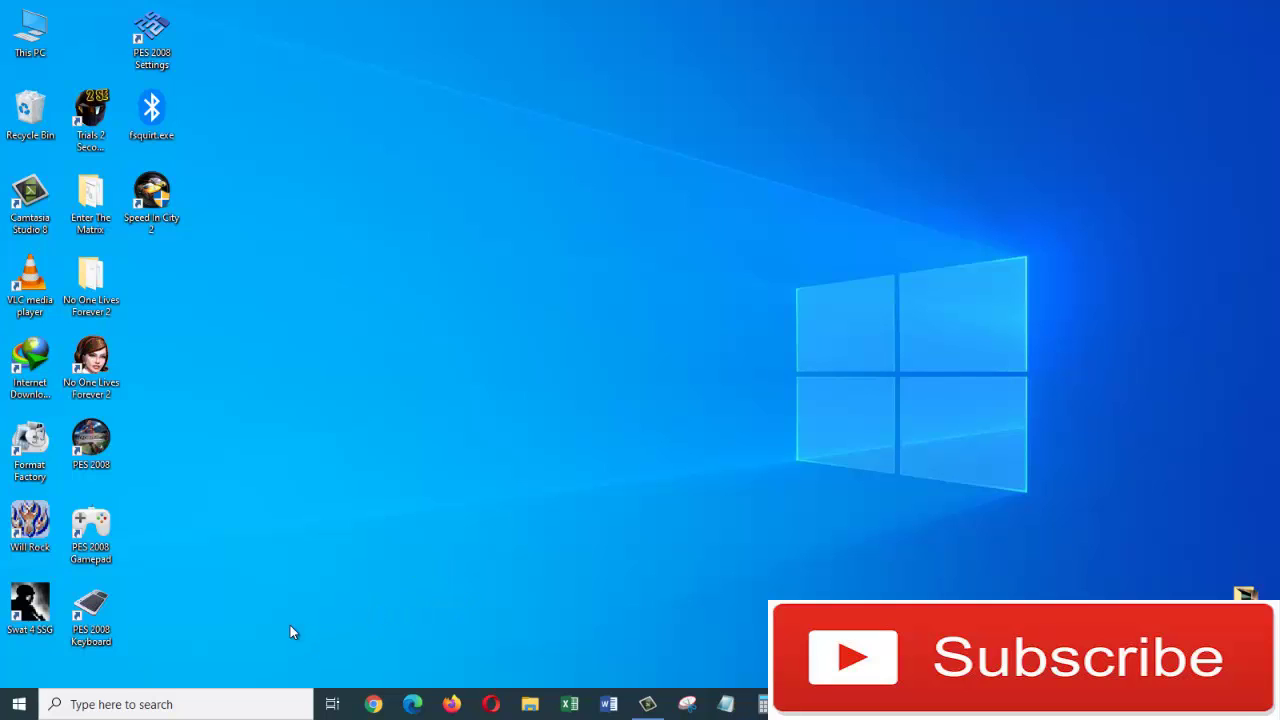
Step: Reopen Your account info via a 'user' search and choose to sign in with a local account instead
{"action": "left_click", "coordinate": [201, 704]}
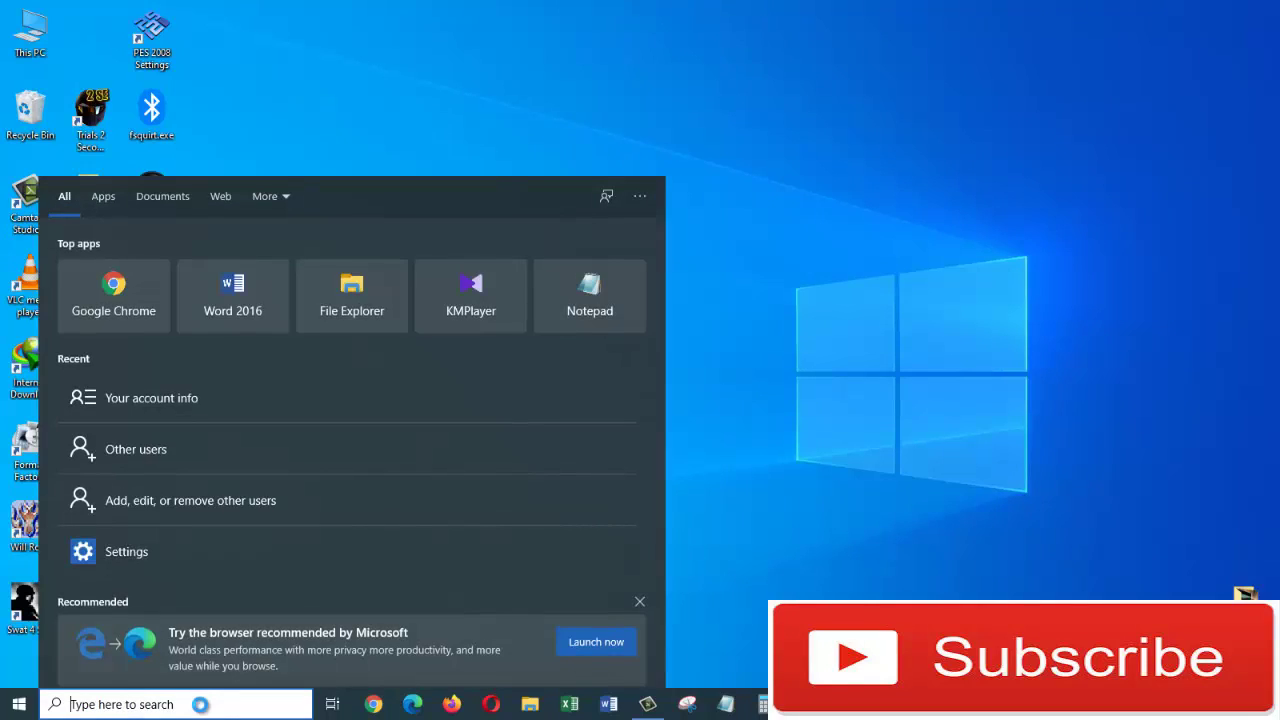
{"action": "type", "text": "user"}
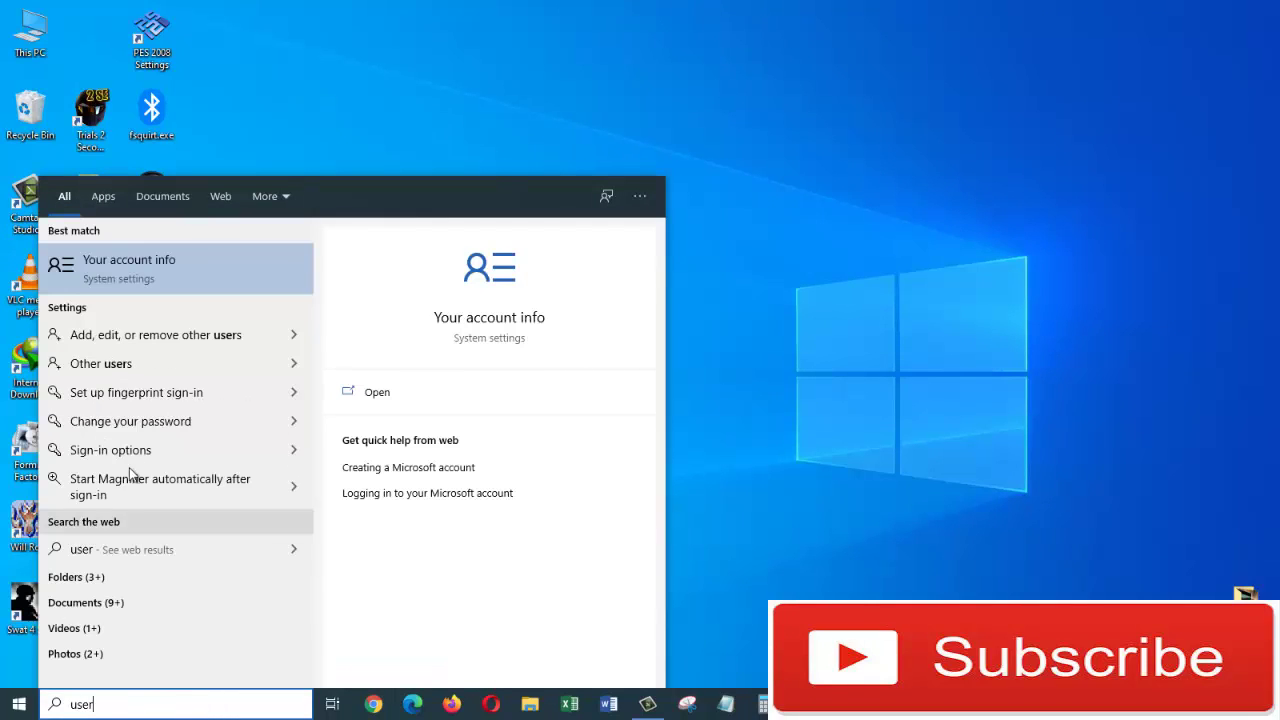
{"action": "left_click", "coordinate": [163, 277]}
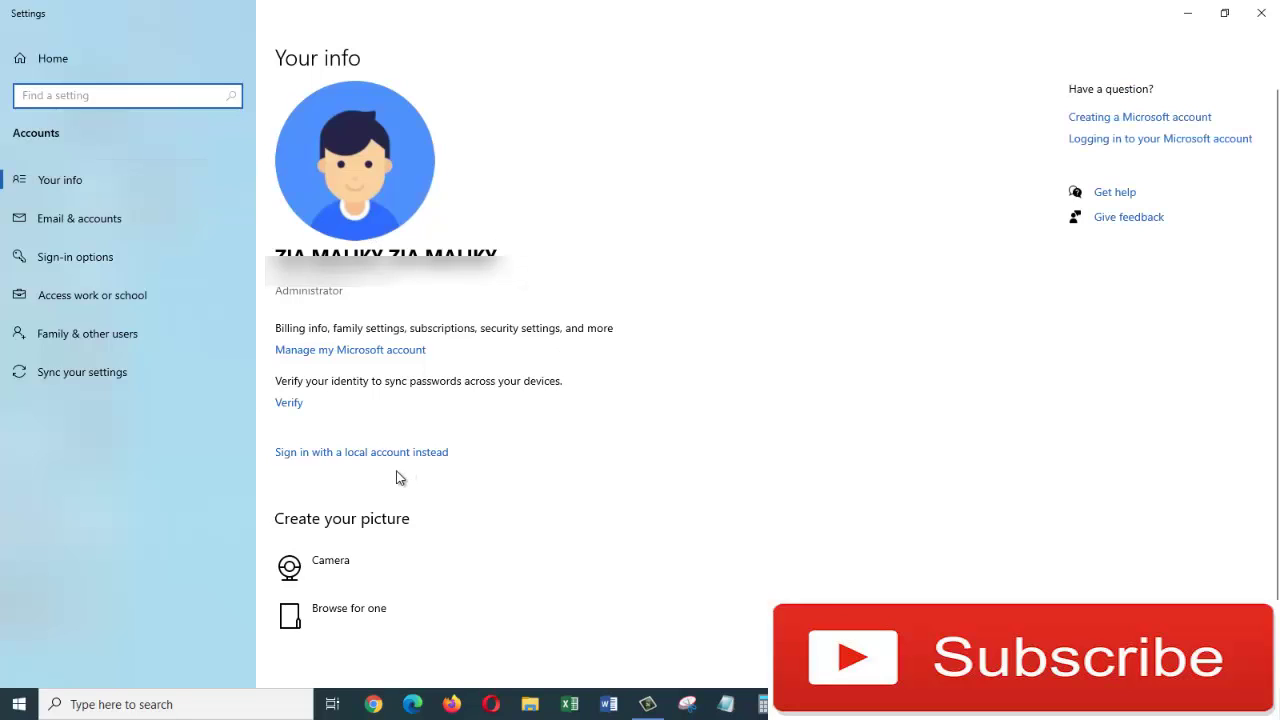
{"action": "left_click", "coordinate": [314, 456]}
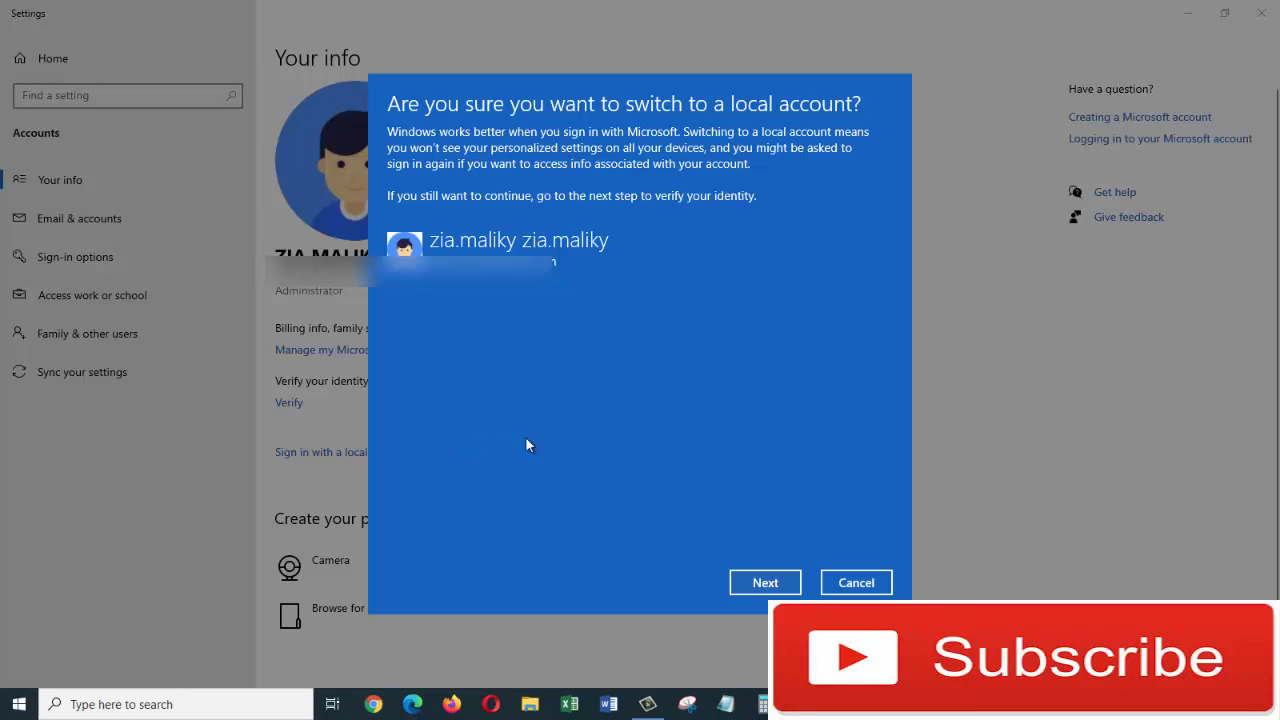
Step: Verify with the PIN, keep the local user name malik, and finish the switch
{"action": "left_click", "coordinate": [768, 582]}
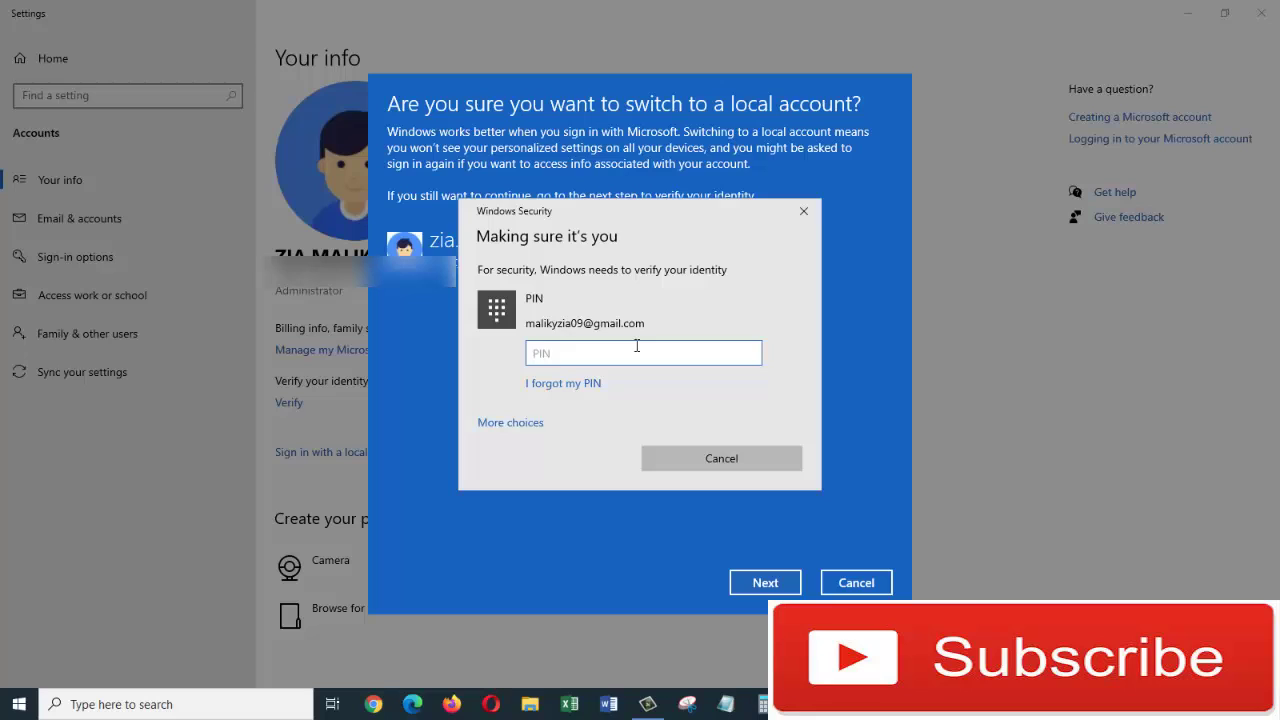
{"action": "type", "text": "****"}
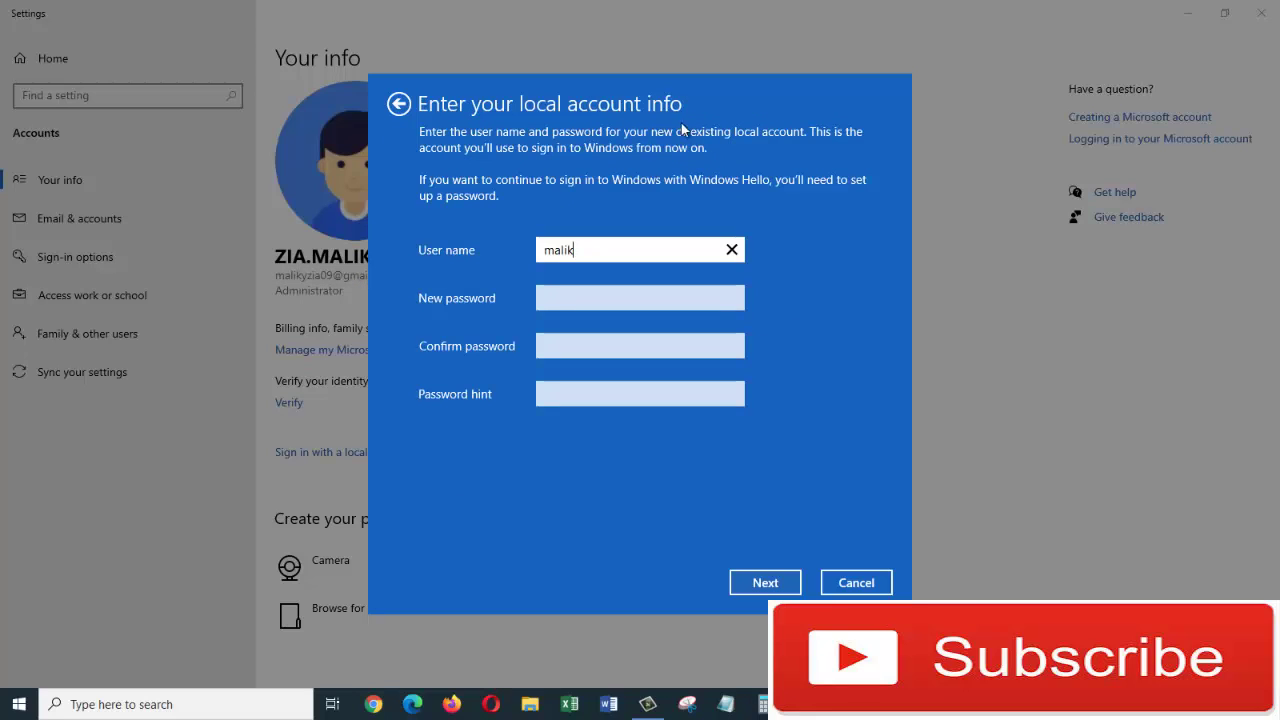
{"action": "left_click", "coordinate": [764, 583]}
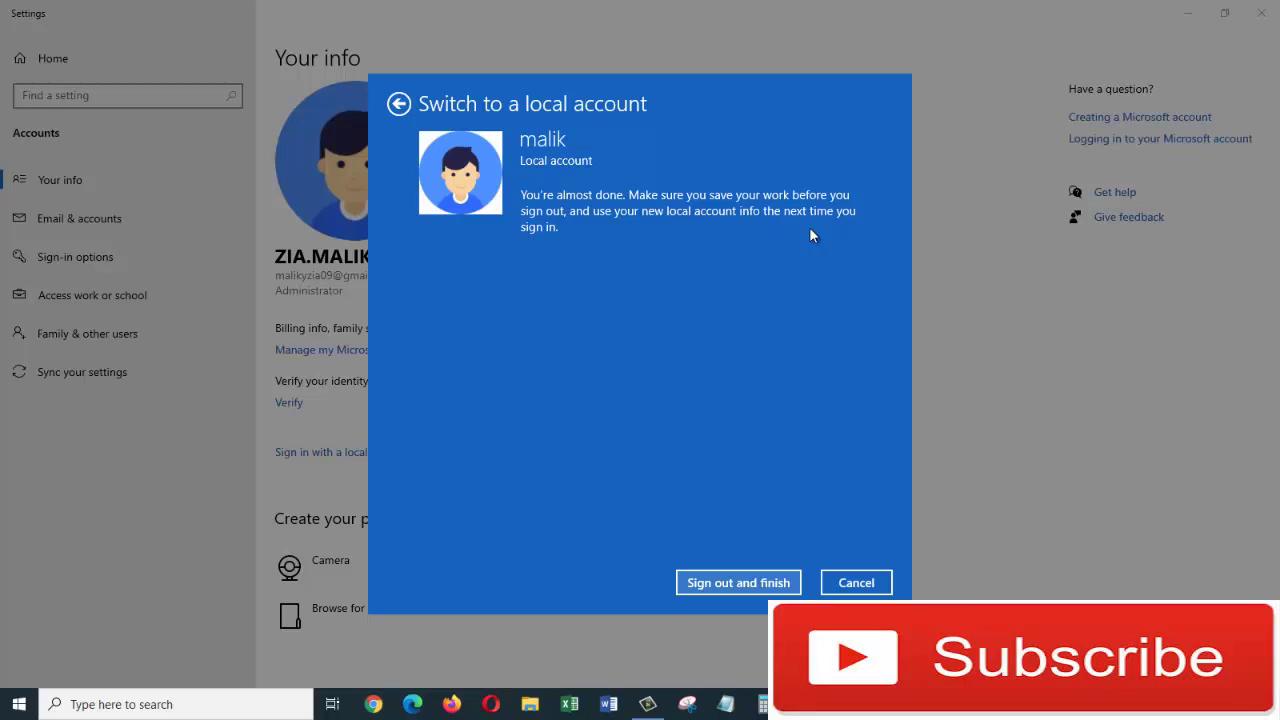
{"action": "key", "text": "Return"}
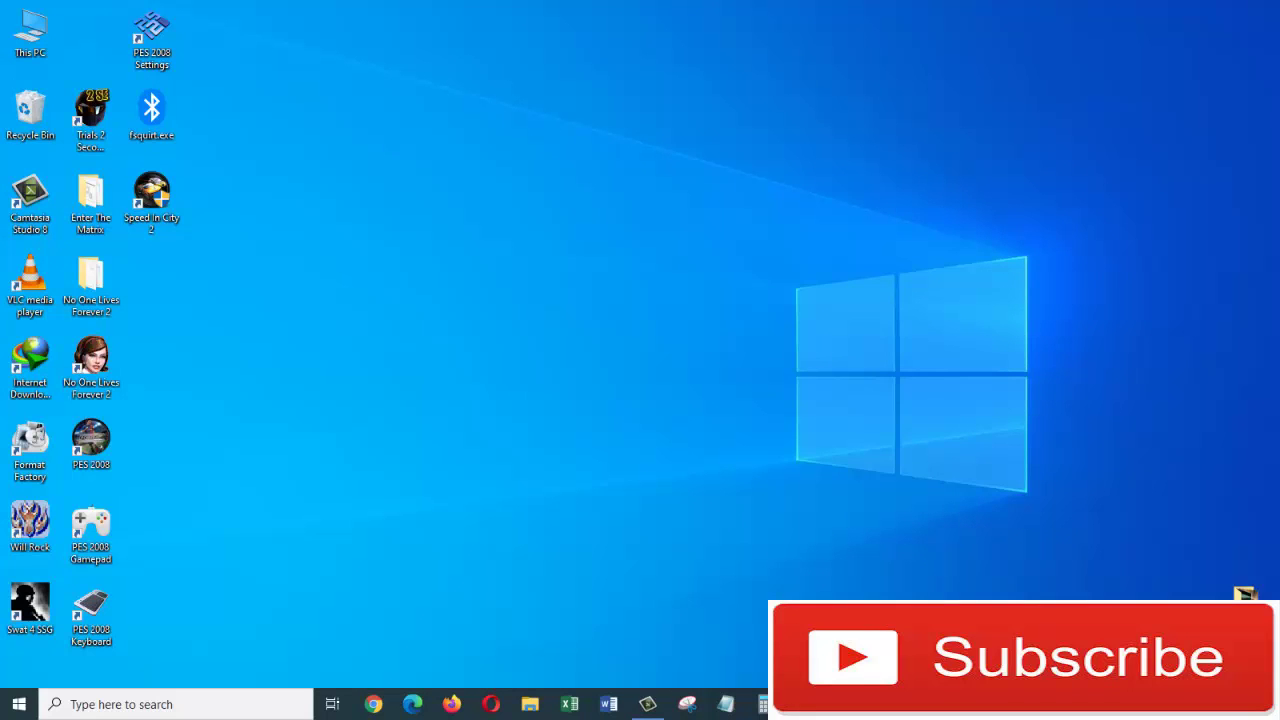